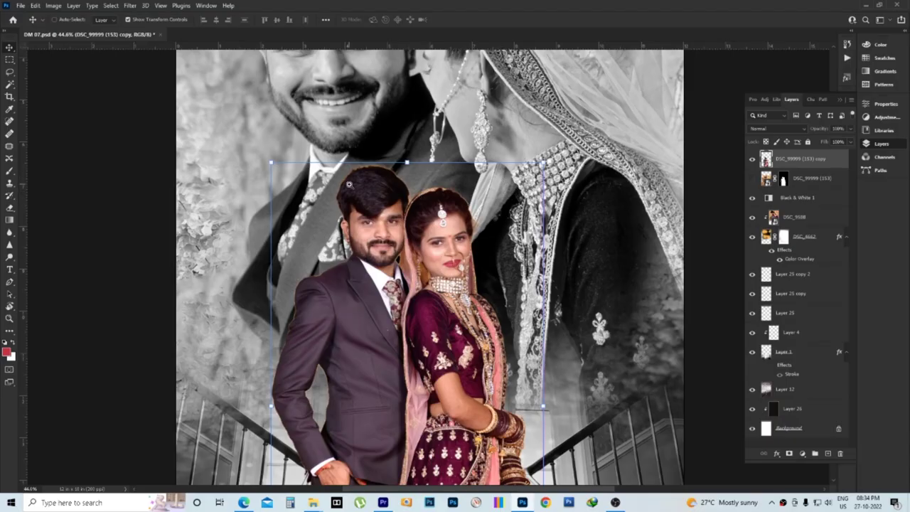
Step: Zoom in to about 200% on the man's hair and beard to inspect the orange fringe
{"action": "scroll", "coordinate": [350, 186], "scroll_direction": "up", "scroll_amount": 5}
{"action": "scroll", "coordinate": [394, 226], "scroll_direction": "up", "scroll_amount": 3}
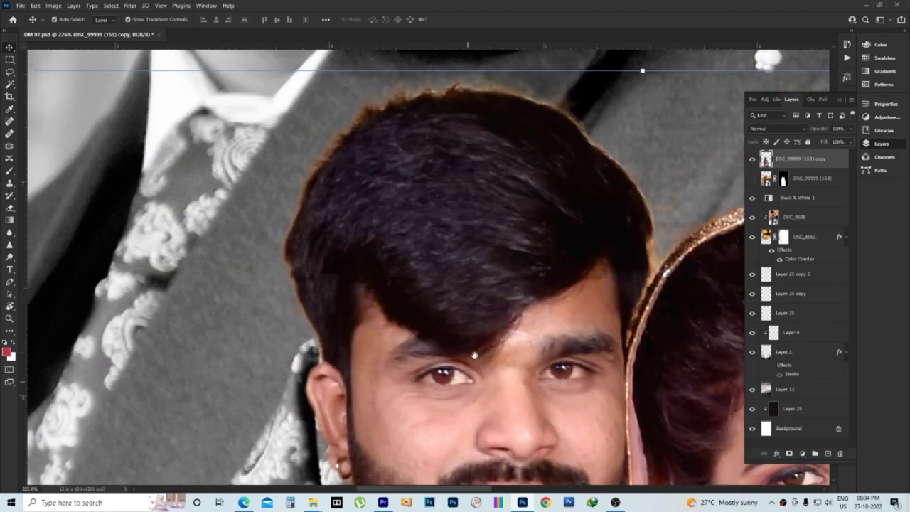
{"action": "scroll", "coordinate": [454, 376], "scroll_direction": "down", "scroll_amount": 5}
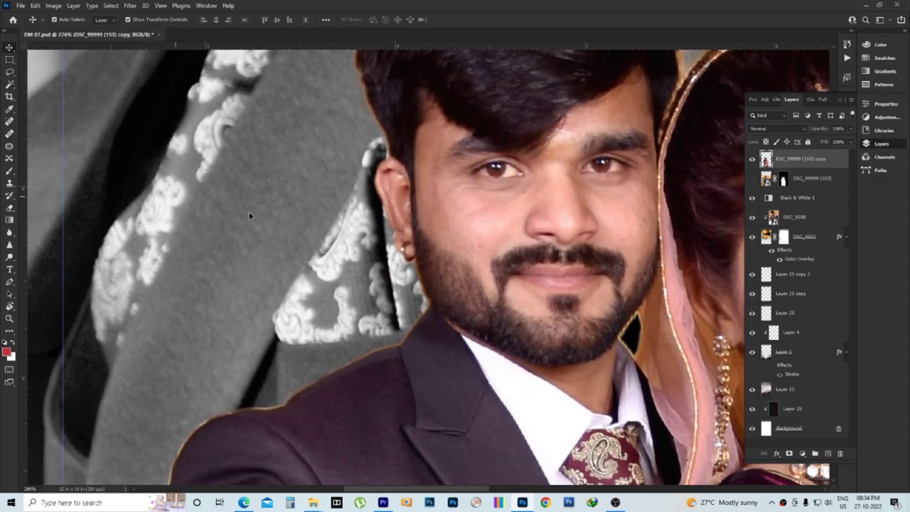
{"action": "key", "text": "w"}
{"action": "left_click", "coordinate": [293, 325]}
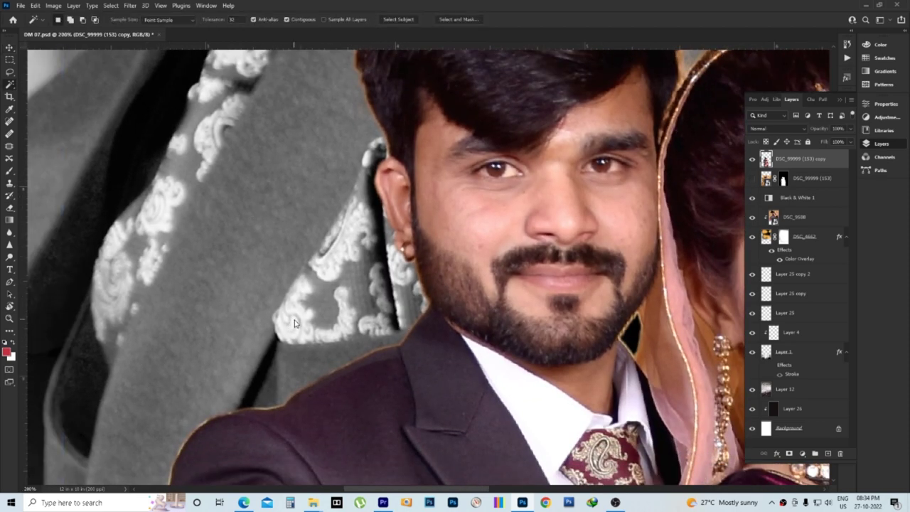
{"action": "scroll", "coordinate": [322, 320], "scroll_direction": "down", "scroll_amount": 5}
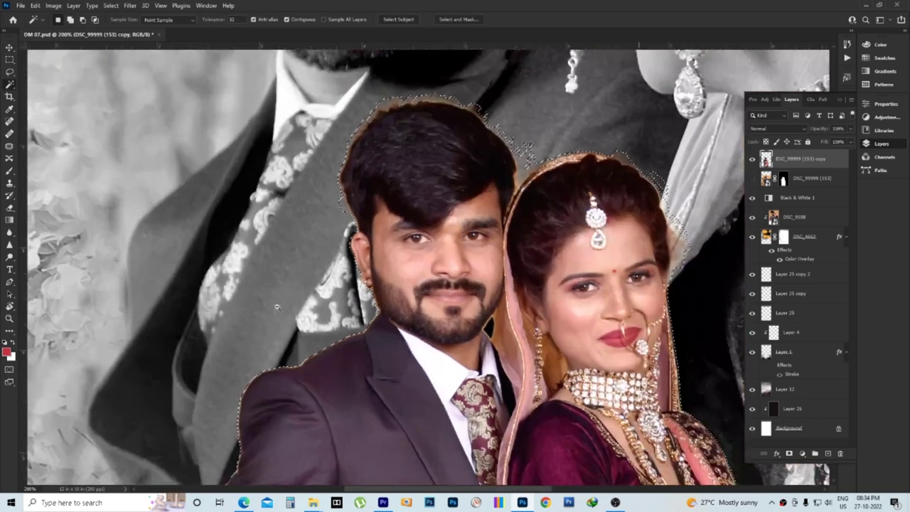
{"action": "scroll", "coordinate": [347, 381], "scroll_direction": "up", "scroll_amount": 3}
{"action": "left_click_drag", "start_coordinate": [347, 380], "coordinate": [370, 238]}
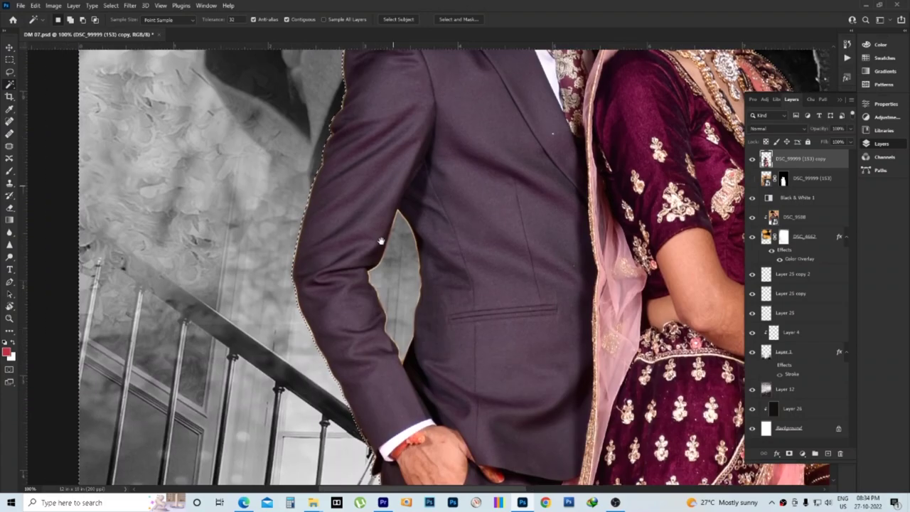
{"action": "scroll", "coordinate": [488, 119], "scroll_direction": "up", "scroll_amount": 5}
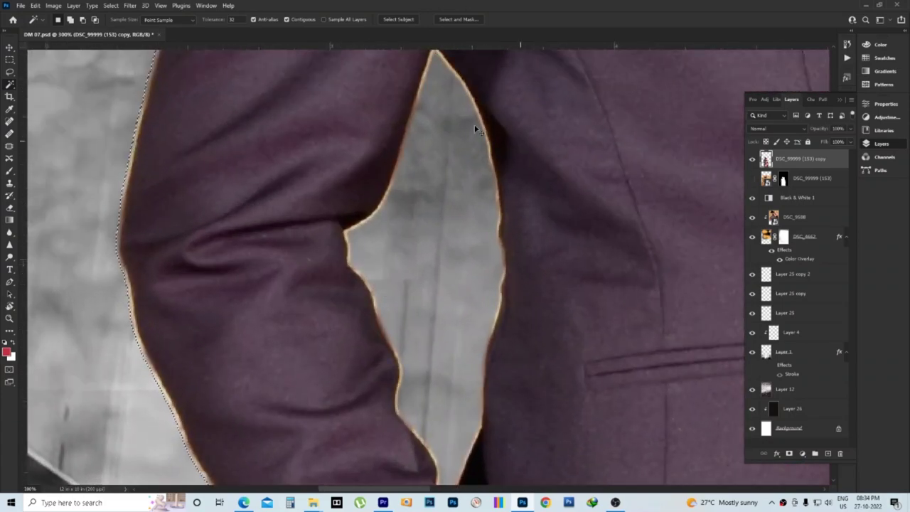
{"action": "key", "text": "ctrl+d"}
{"action": "scroll", "coordinate": [497, 284], "scroll_direction": "up", "scroll_amount": 3}
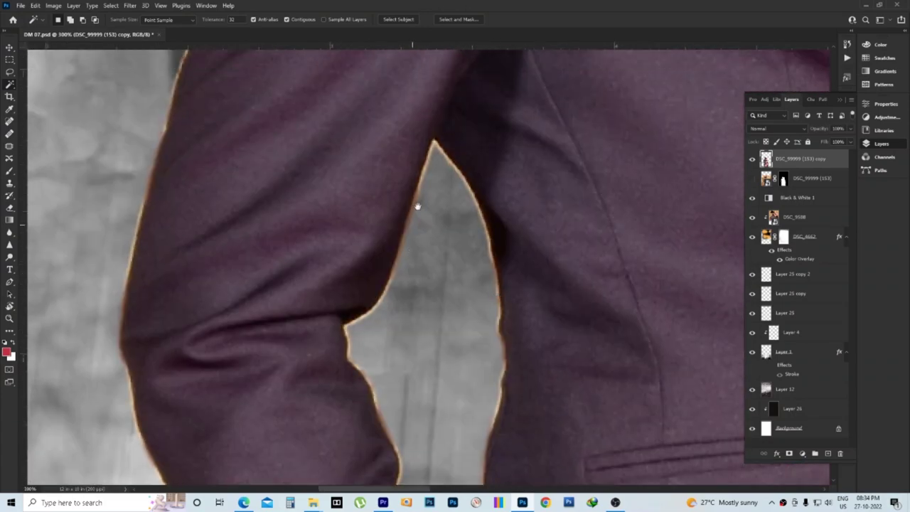
{"action": "left_click_drag", "start_coordinate": [374, 102], "coordinate": [417, 194]}
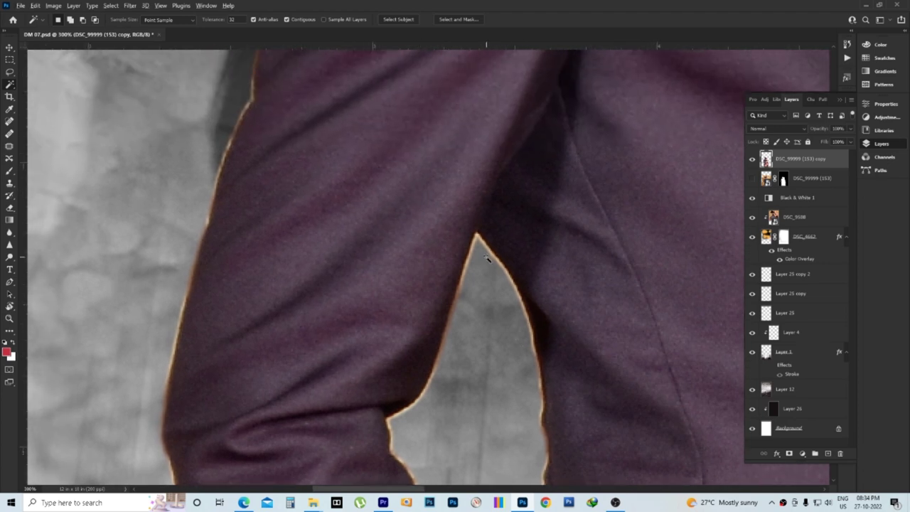
{"action": "key", "text": "e"}
{"action": "key", "text": "alt+e"}
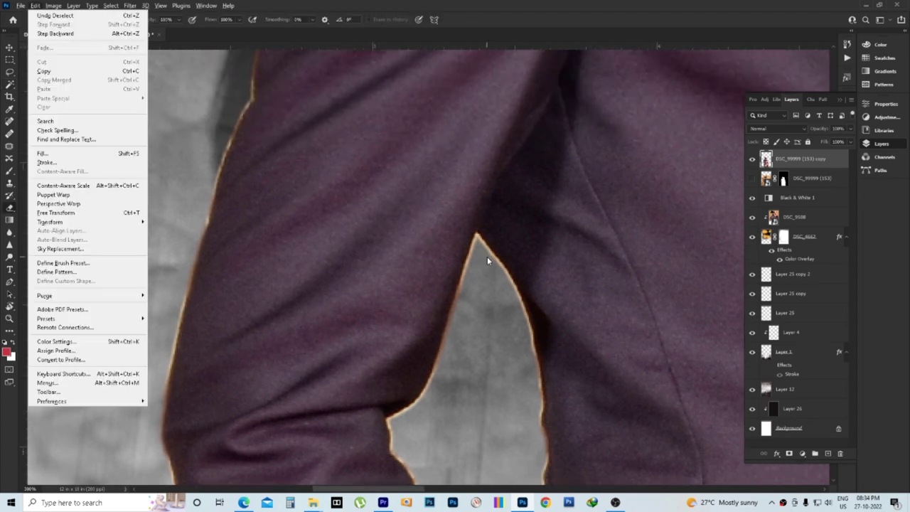
{"action": "left_click", "coordinate": [261, 6]}
{"action": "key", "text": "w"}
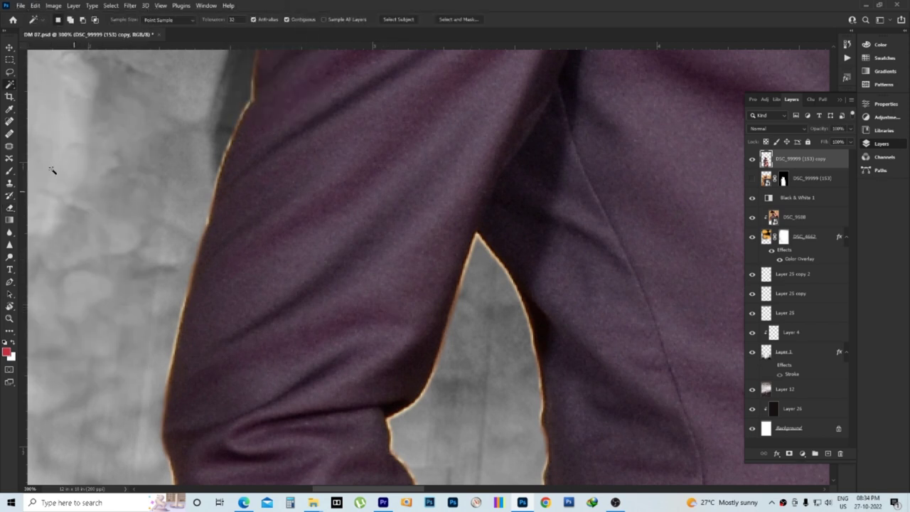
Step: Switch to a small Eraser and erase the orange fringe on the arm gap's right edge
{"action": "key", "text": "e"}
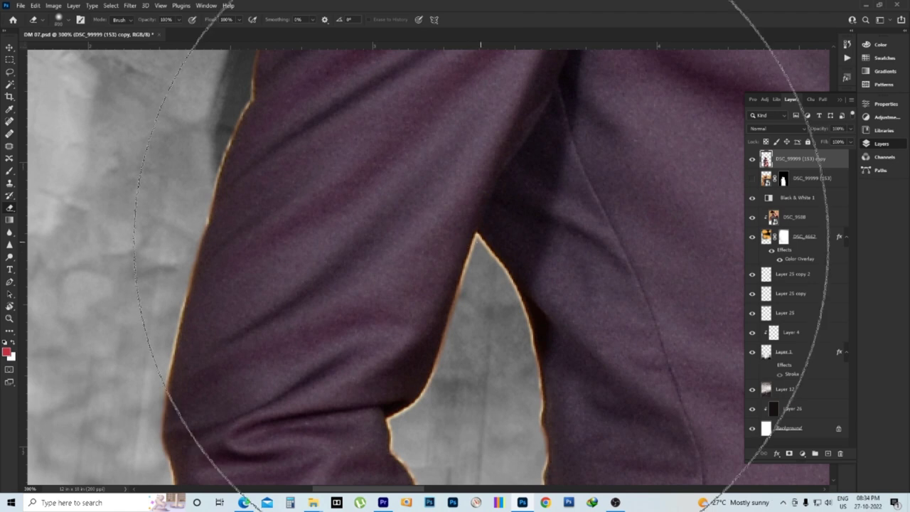
{"action": "key", "text": "bracketleft"}
{"action": "key", "text": "bracketleft"}
{"action": "key", "text": "bracketleft"}
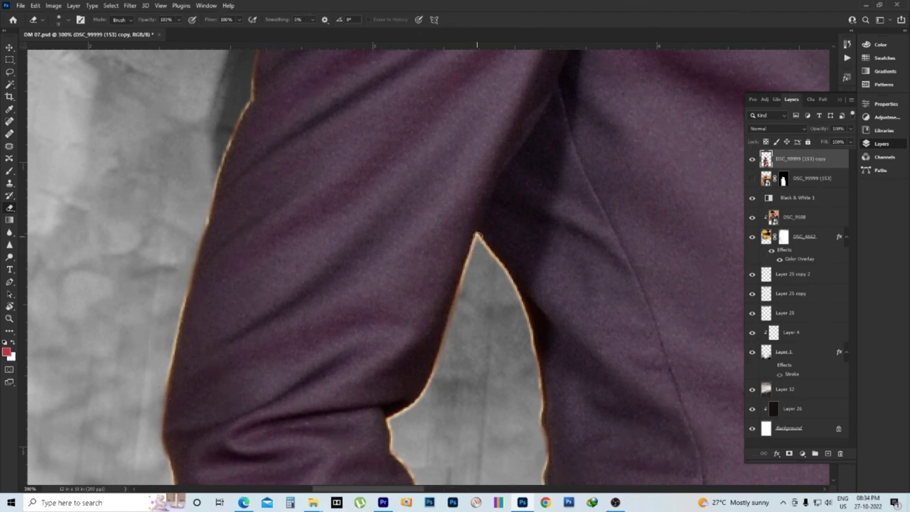
{"action": "mouse_move", "coordinate": [471, 240]}
{"action": "left_mouse_down"}
{"action": "mouse_move", "coordinate": [523, 300]}
{"action": "mouse_move", "coordinate": [539, 448]}
{"action": "left_mouse_up"}
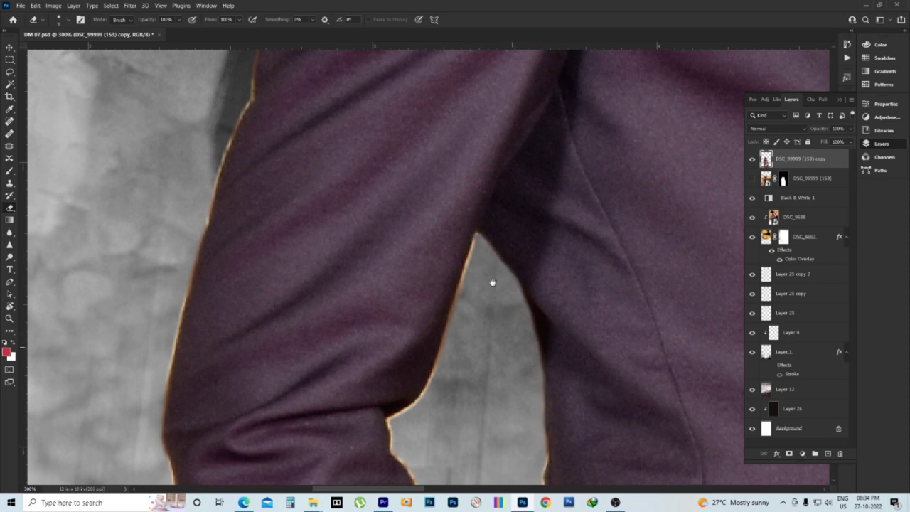
Step: Erase the orange fringe down the gap's left edge near the elbow
{"action": "left_click_drag", "start_coordinate": [492, 283], "coordinate": [480, 212]}
{"action": "mouse_move", "coordinate": [446, 127]}
{"action": "left_mouse_down"}
{"action": "mouse_move", "coordinate": [387, 286]}
{"action": "mouse_move", "coordinate": [363, 302]}
{"action": "mouse_move", "coordinate": [363, 322]}
{"action": "mouse_move", "coordinate": [390, 359]}
{"action": "left_mouse_up"}
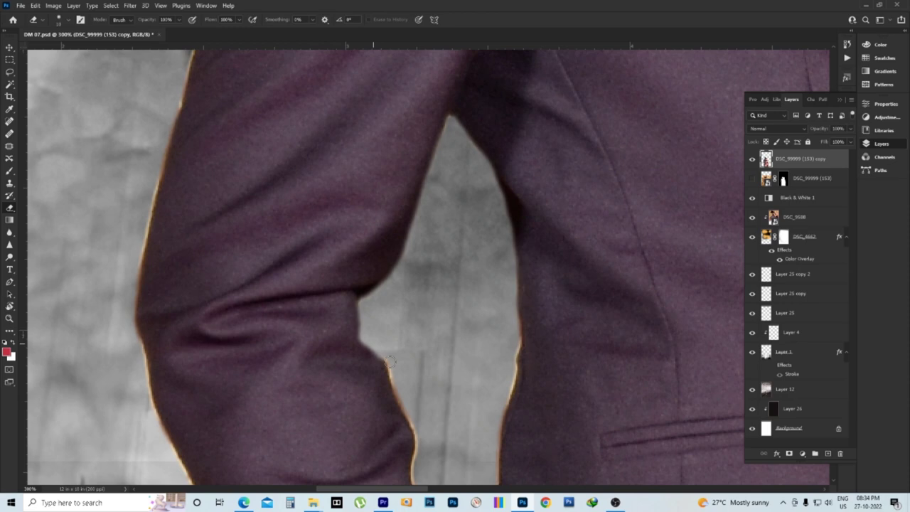
{"action": "scroll", "coordinate": [390, 362], "scroll_direction": "down", "scroll_amount": 1}
{"action": "scroll", "coordinate": [394, 341], "scroll_direction": "down", "scroll_amount": 1}
{"action": "scroll", "coordinate": [402, 317], "scroll_direction": "down", "scroll_amount": 1}
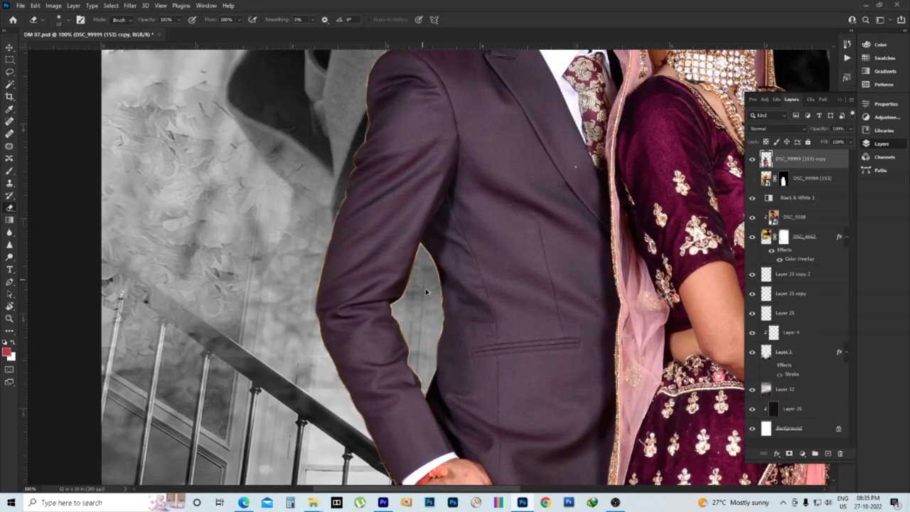
{"action": "scroll", "coordinate": [426, 292], "scroll_direction": "up", "scroll_amount": 1}
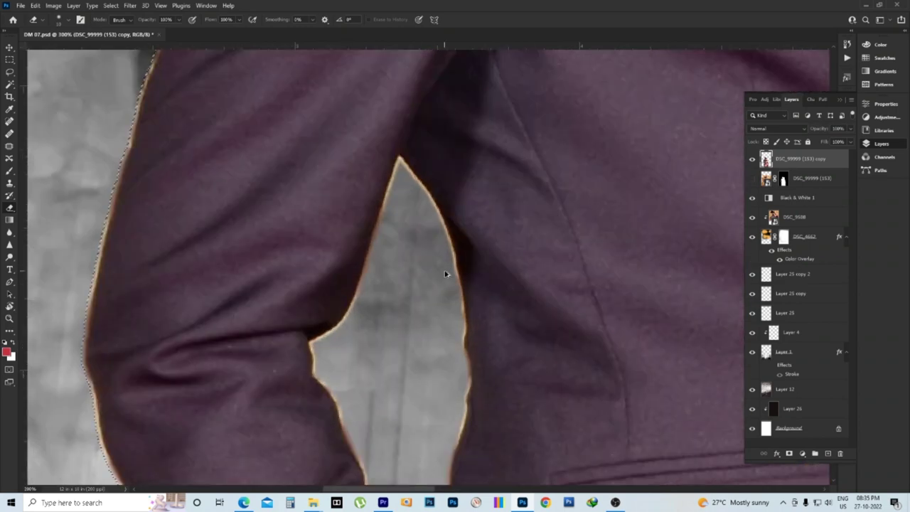
Step: Hide the DSC_99999 (153) copy layer and select the original layer's mask
{"action": "left_click_drag", "start_coordinate": [642, 329], "coordinate": [599, 321]}
{"action": "left_click", "coordinate": [752, 159]}
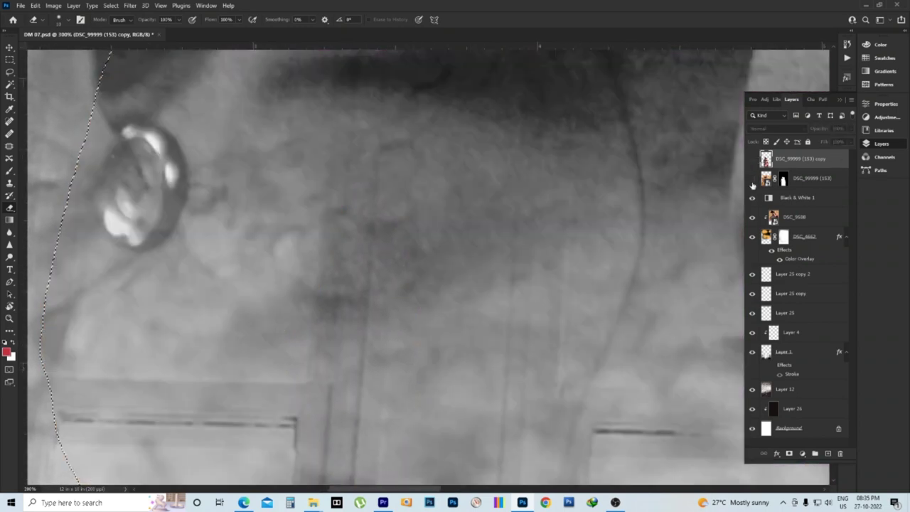
{"action": "left_click", "coordinate": [783, 178]}
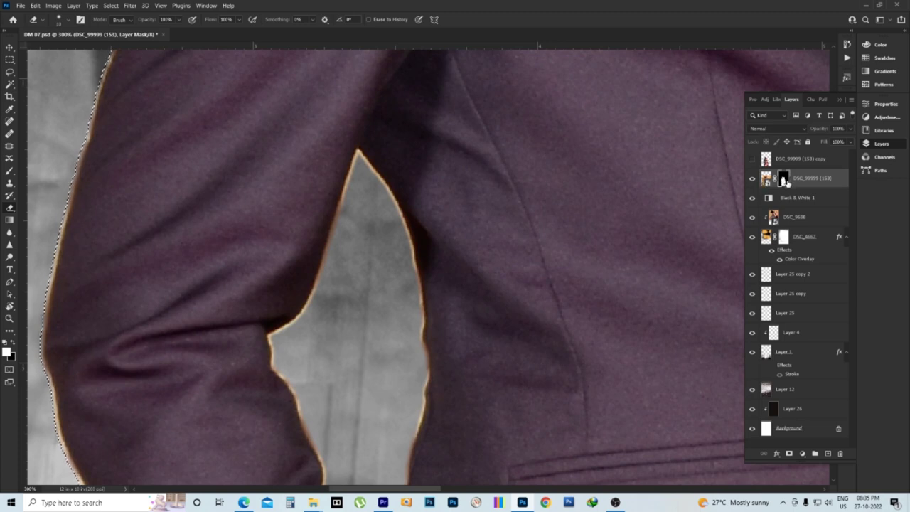
{"action": "scroll", "coordinate": [439, 209], "scroll_direction": "down", "scroll_amount": 1}
{"action": "scroll", "coordinate": [405, 209], "scroll_direction": "down", "scroll_amount": 1}
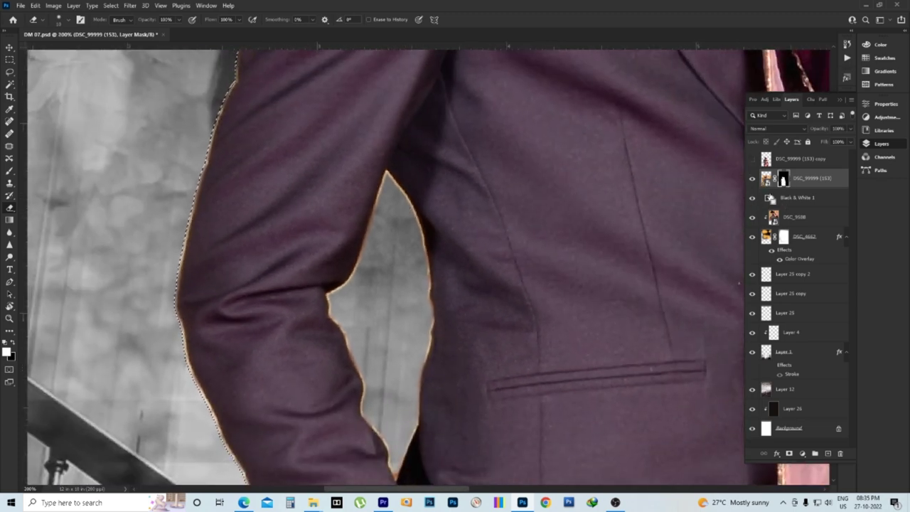
Step: Disable the layer mask to compare against the gold background, then re-enable it
{"action": "right_click", "coordinate": [782, 179]}
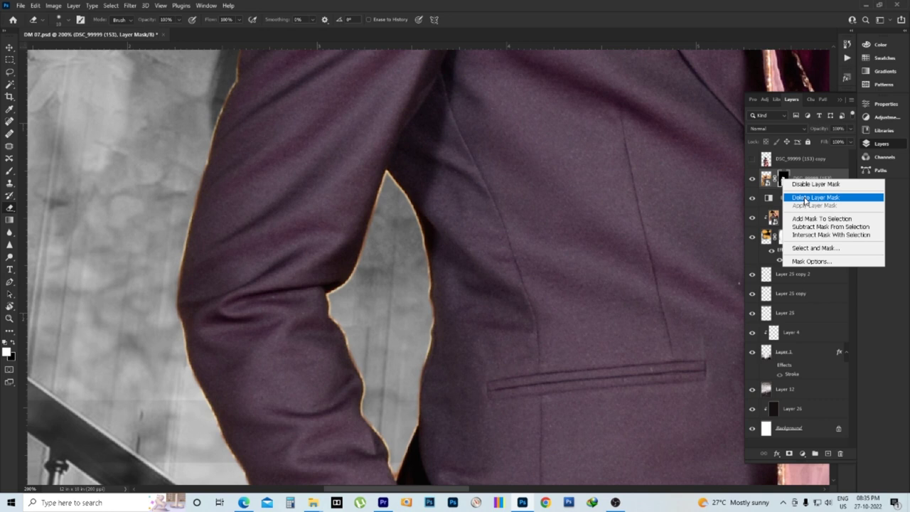
{"action": "left_click", "coordinate": [806, 184]}
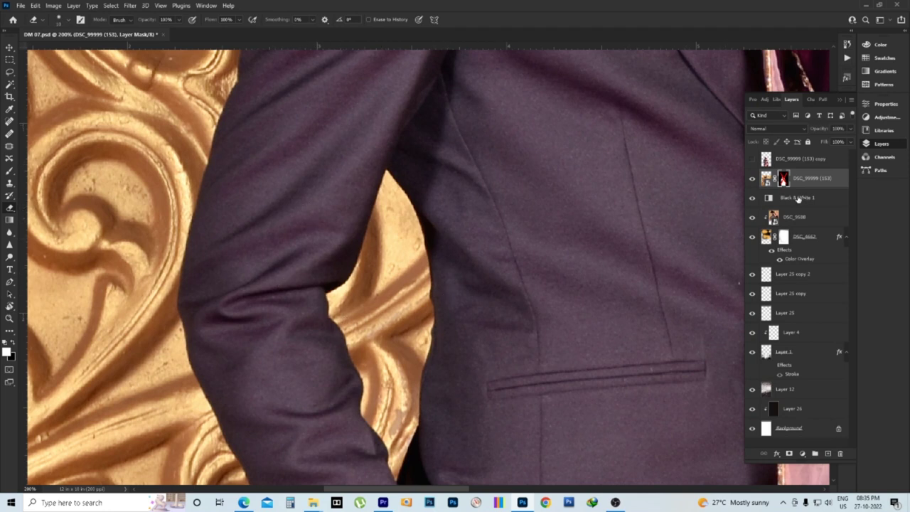
{"action": "right_click", "coordinate": [783, 180]}
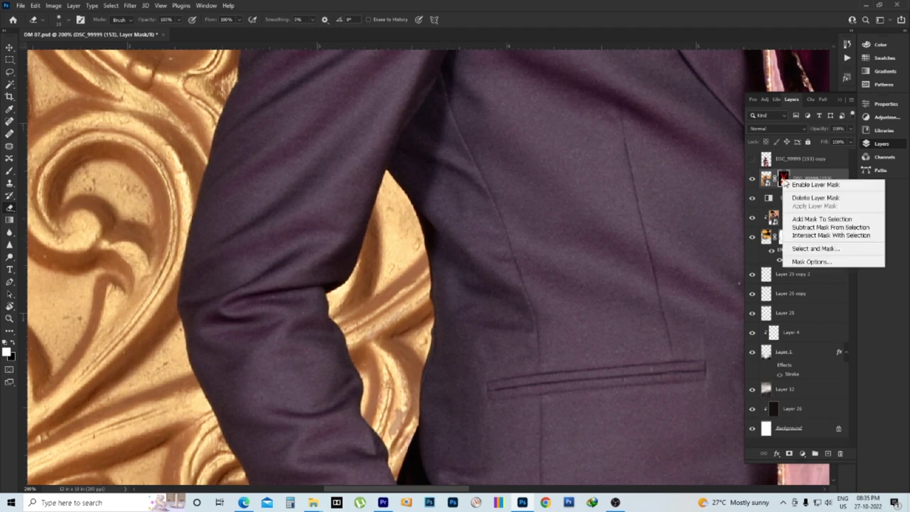
{"action": "left_click", "coordinate": [805, 185]}
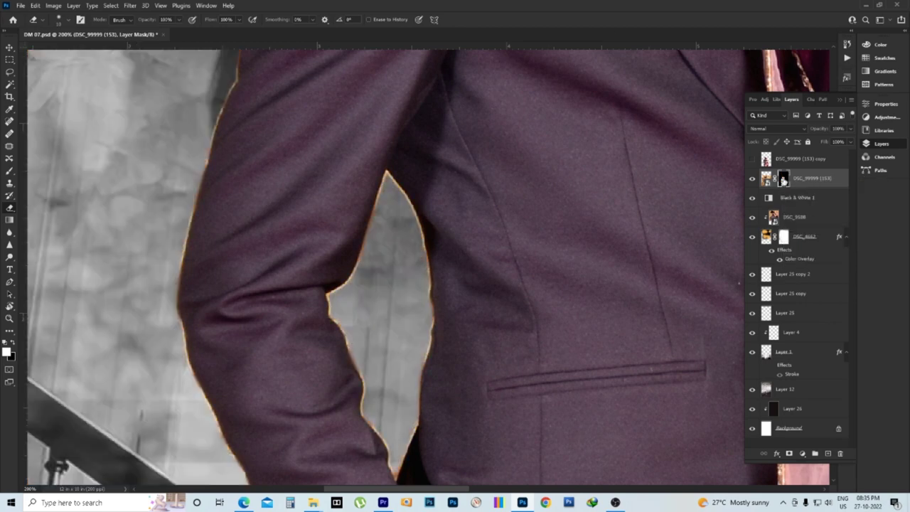
Step: Open Select and Mask on the mask and try Shift Edge values between -61% and +2%
{"action": "double_click", "coordinate": [783, 180]}
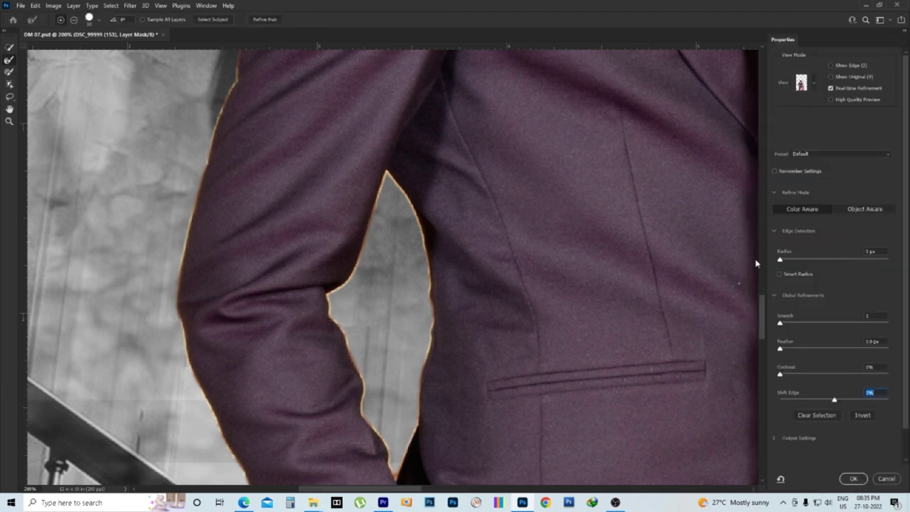
{"action": "left_click_drag", "start_coordinate": [824, 398], "coordinate": [798, 399]}
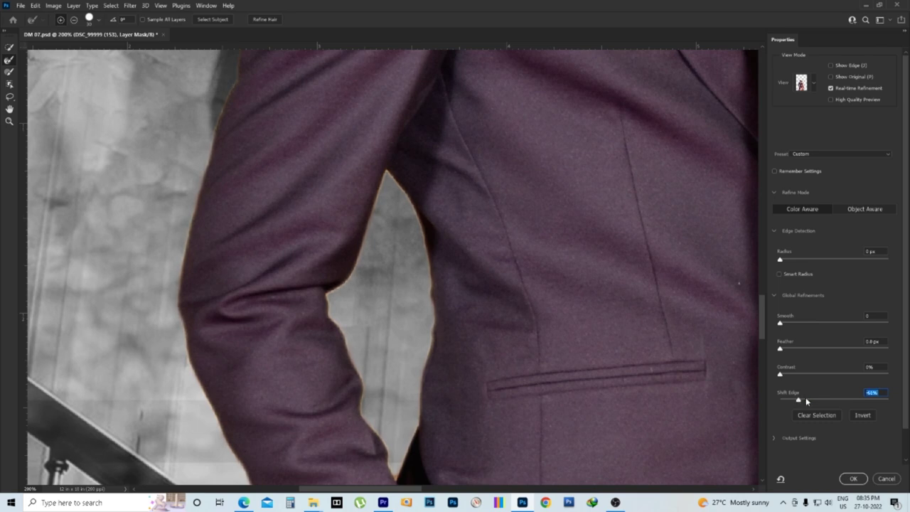
{"action": "scroll", "coordinate": [374, 264], "scroll_direction": "up", "scroll_amount": 1}
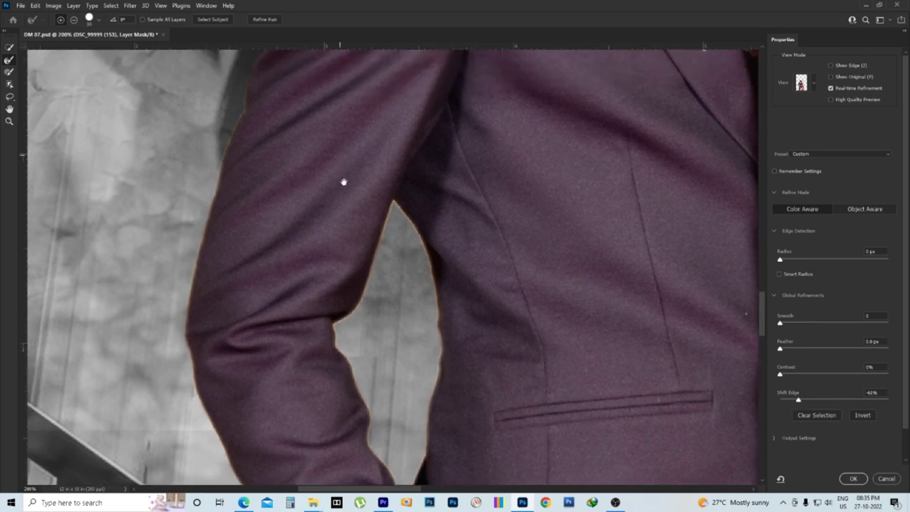
{"action": "scroll", "coordinate": [343, 183], "scroll_direction": "up", "scroll_amount": 5}
{"action": "scroll", "coordinate": [344, 376], "scroll_direction": "up", "scroll_amount": 5}
{"action": "left_click_drag", "start_coordinate": [451, 222], "coordinate": [362, 360]}
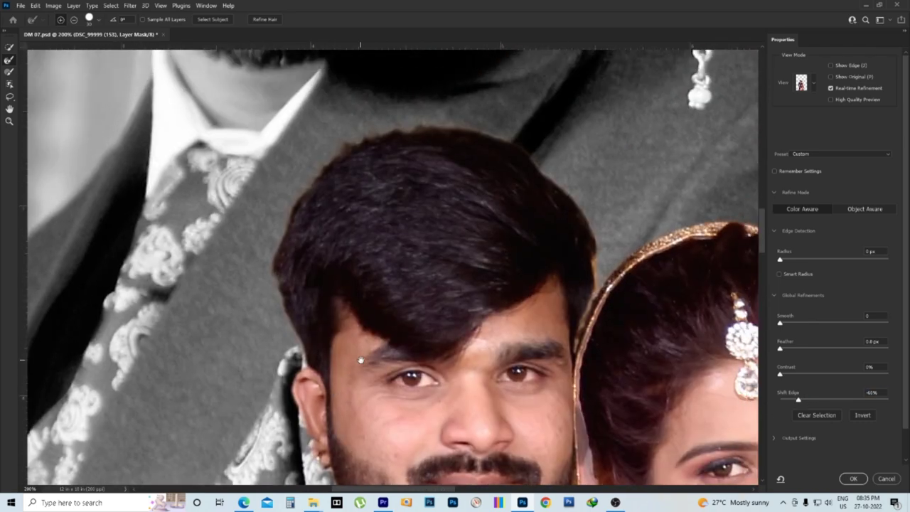
{"action": "left_click", "coordinate": [833, 400]}
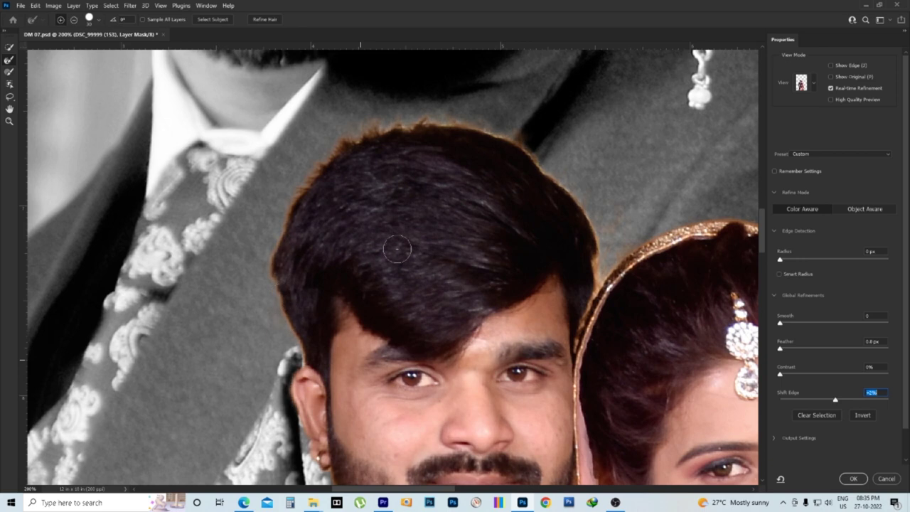
{"action": "left_click_drag", "start_coordinate": [813, 404], "coordinate": [804, 402]}
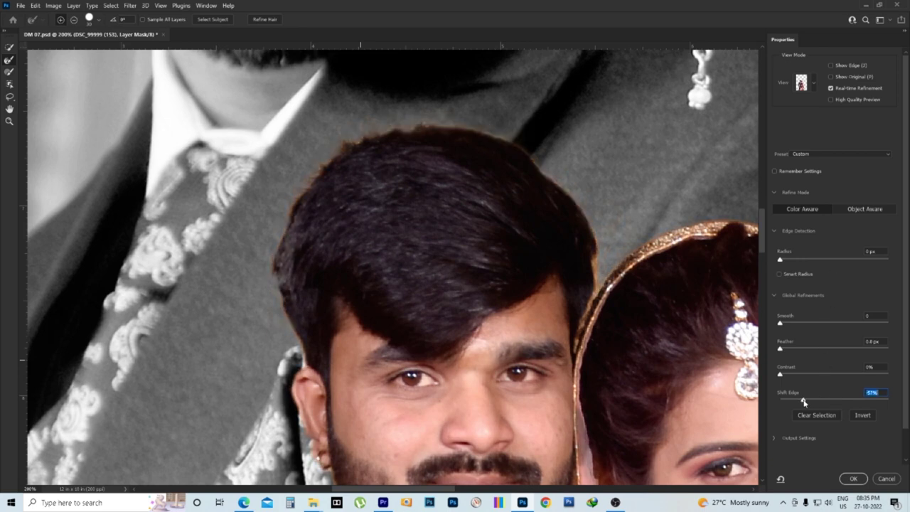
Step: Review the contracted edge across the couple and apply the -52% Shift Edge
{"action": "left_click_drag", "start_coordinate": [642, 319], "coordinate": [439, 317]}
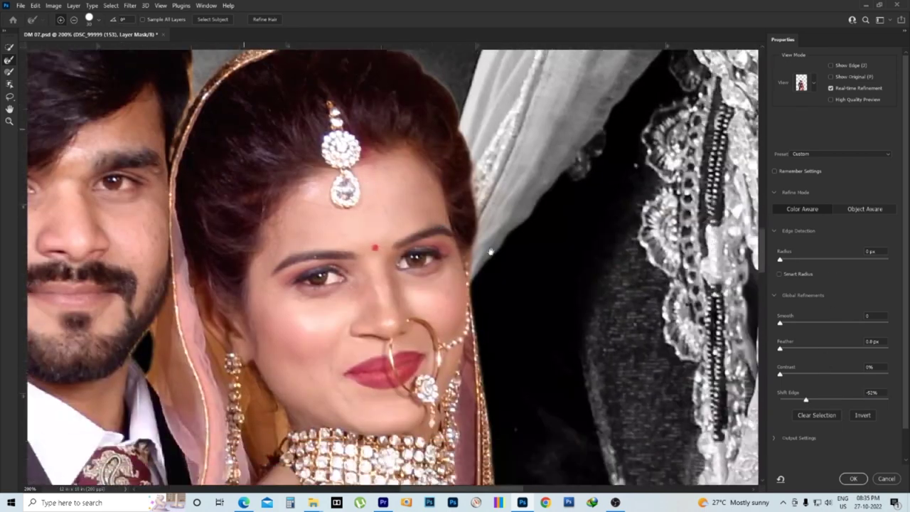
{"action": "key", "text": "ctrl+minus"}
{"action": "scroll", "coordinate": [428, 340], "scroll_direction": "down", "scroll_amount": 3}
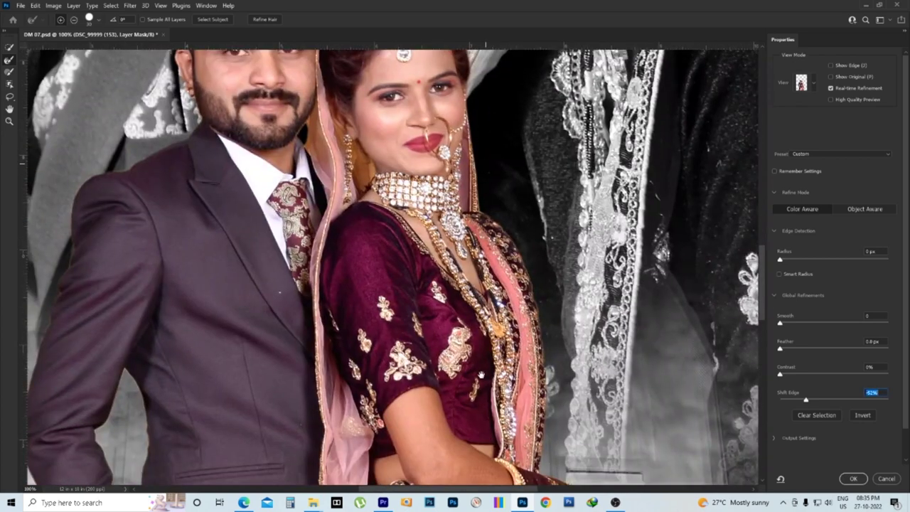
{"action": "scroll", "coordinate": [428, 340], "scroll_direction": "down", "scroll_amount": 4}
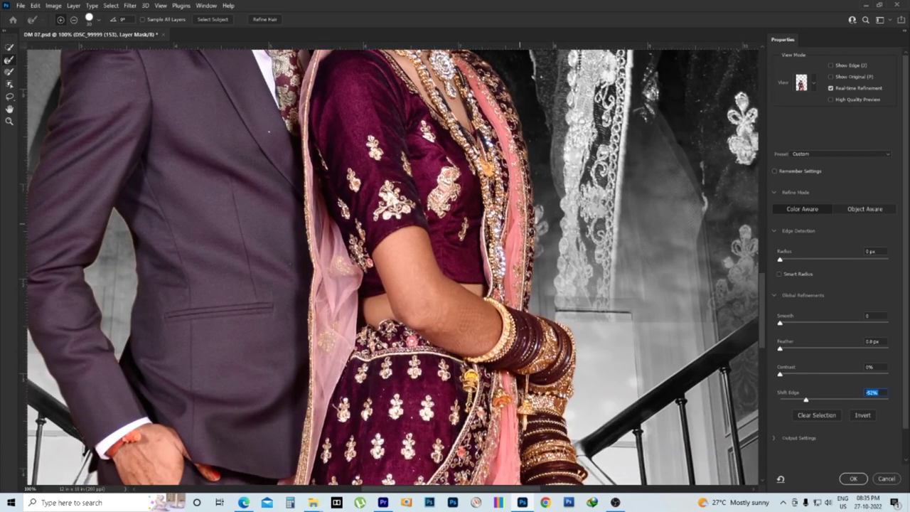
{"action": "scroll", "coordinate": [547, 344], "scroll_direction": "down", "scroll_amount": 3}
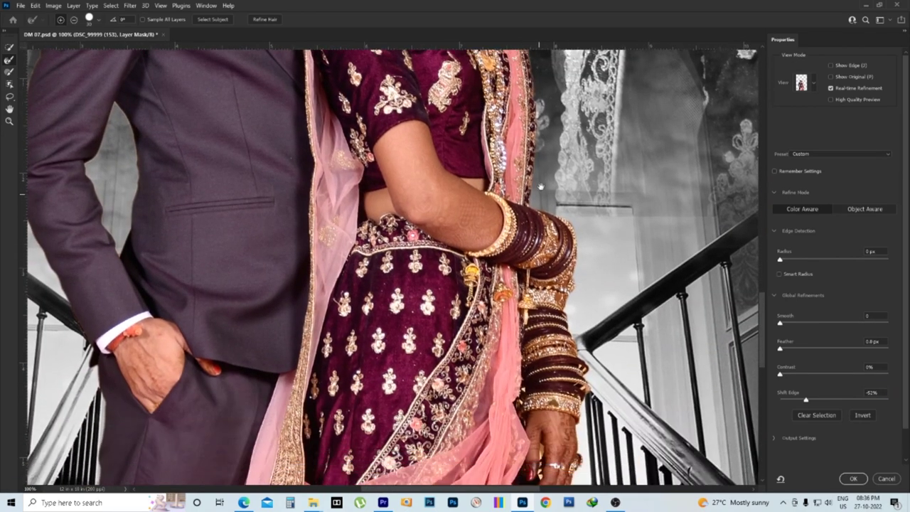
{"action": "scroll", "coordinate": [547, 344], "scroll_direction": "down", "scroll_amount": 1}
{"action": "scroll", "coordinate": [595, 217], "scroll_direction": "down", "scroll_amount": 1}
{"action": "scroll", "coordinate": [596, 217], "scroll_direction": "down", "scroll_amount": 3}
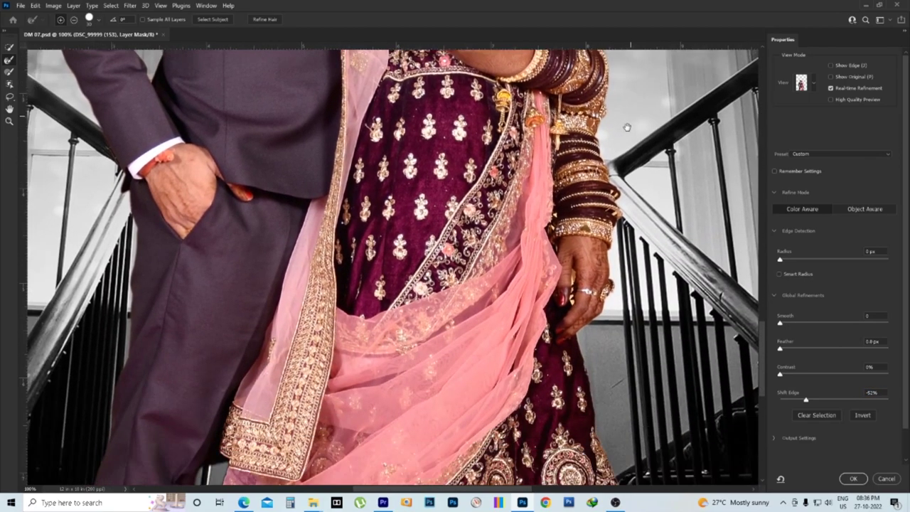
{"action": "scroll", "coordinate": [576, 209], "scroll_direction": "up", "scroll_amount": 3}
{"action": "scroll", "coordinate": [559, 203], "scroll_direction": "up", "scroll_amount": 10}
{"action": "scroll", "coordinate": [559, 203], "scroll_direction": "up", "scroll_amount": 1}
{"action": "scroll", "coordinate": [559, 203], "scroll_direction": "up", "scroll_amount": 2}
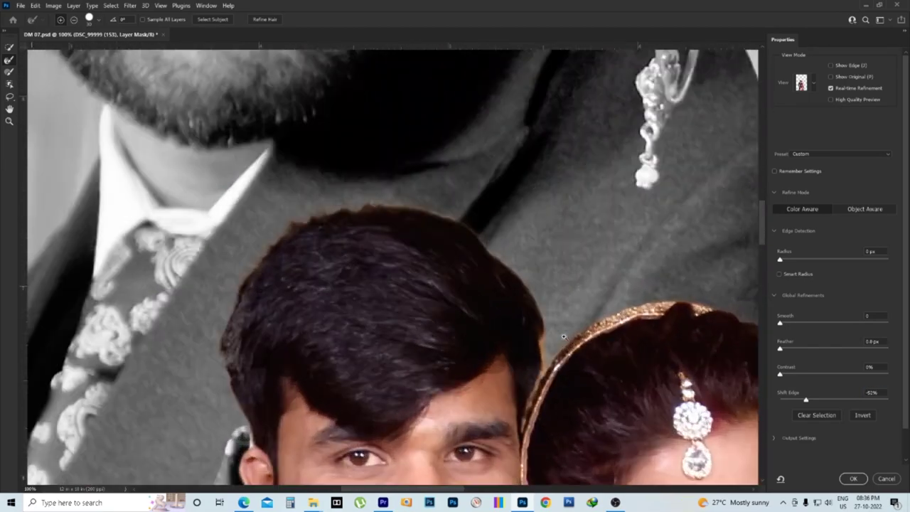
{"action": "left_click", "coordinate": [853, 479]}
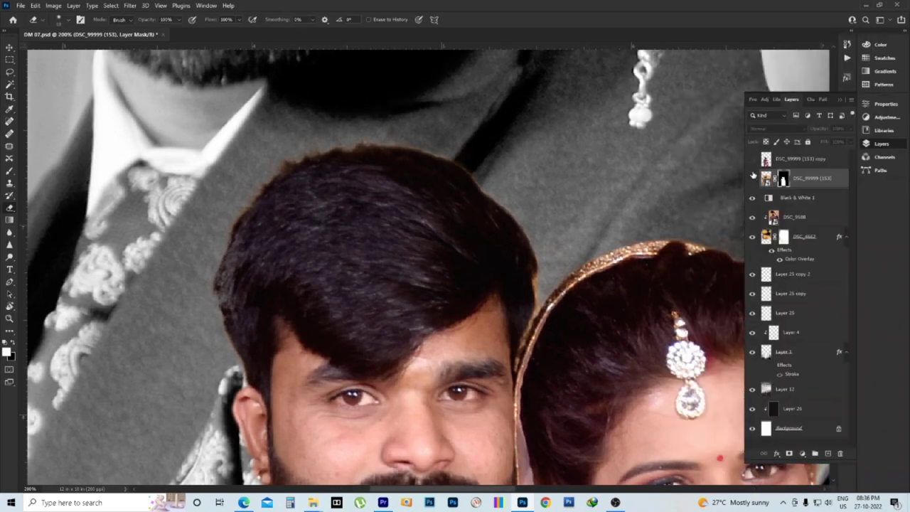
Step: Hide the original DSC_99999 (153) layer and show and activate its top copy
{"action": "left_click", "coordinate": [753, 176]}
{"action": "left_click", "coordinate": [752, 158]}
{"action": "left_click", "coordinate": [786, 164]}
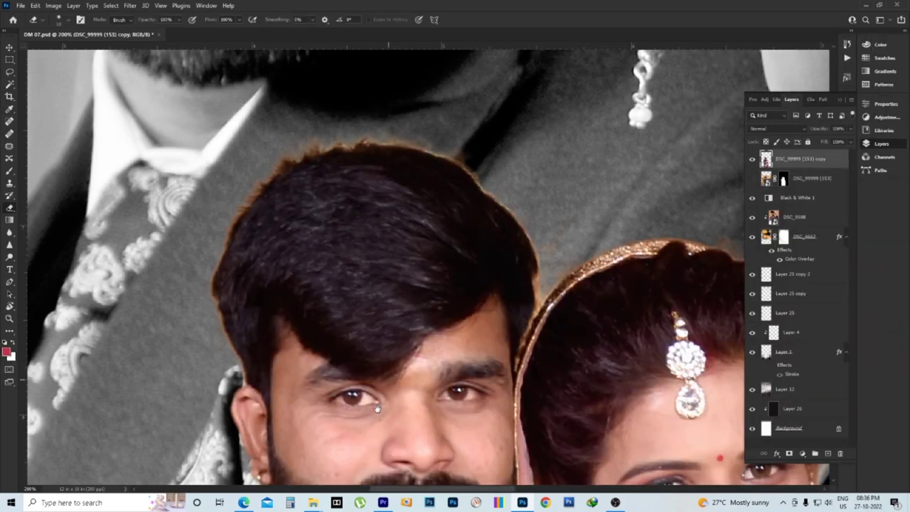
{"action": "scroll", "coordinate": [377, 409], "scroll_direction": "down", "scroll_amount": 3}
{"action": "scroll", "coordinate": [401, 222], "scroll_direction": "down", "scroll_amount": 3}
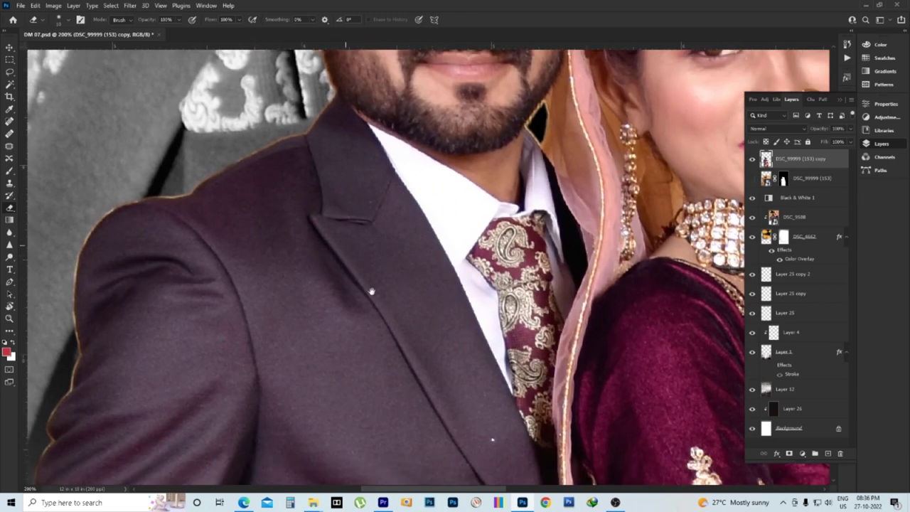
{"action": "scroll", "coordinate": [370, 263], "scroll_direction": "up", "scroll_amount": 1}
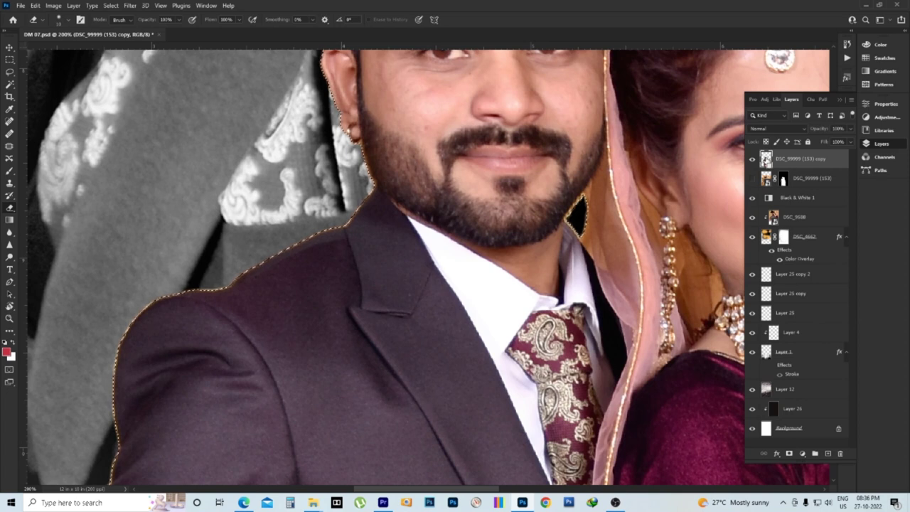
Step: Load the saved couple selection and turn it into a layer mask on the copy
{"action": "left_click", "coordinate": [111, 5]}
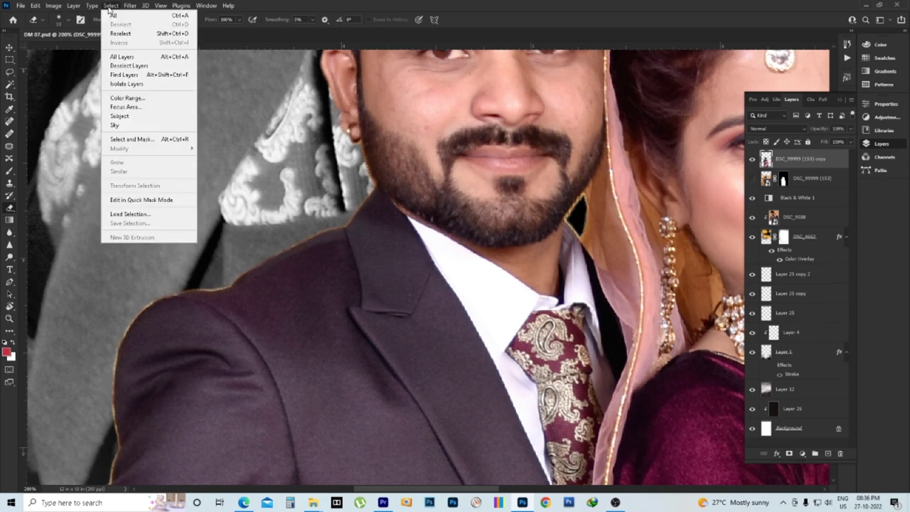
{"action": "left_click", "coordinate": [120, 214]}
{"action": "left_click", "coordinate": [525, 130]}
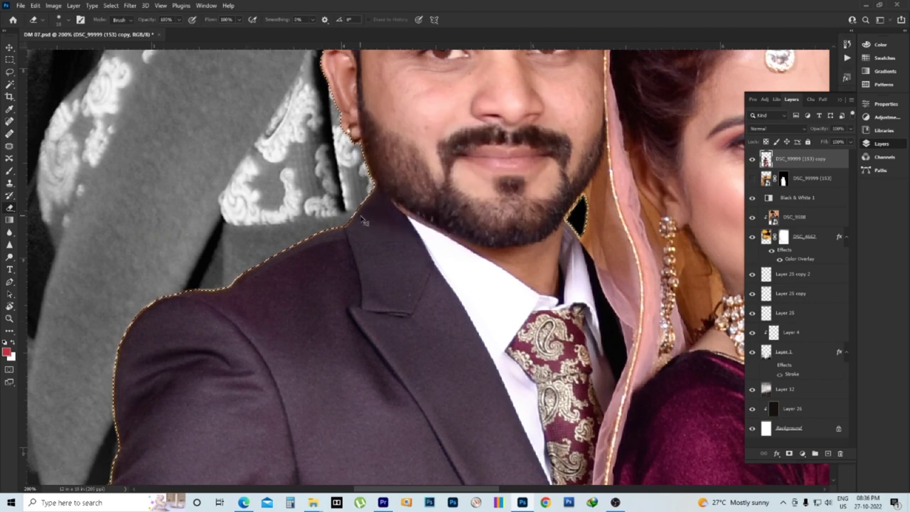
{"action": "key", "text": "ctrl+minus"}
{"action": "key", "text": "ctrl+minus"}
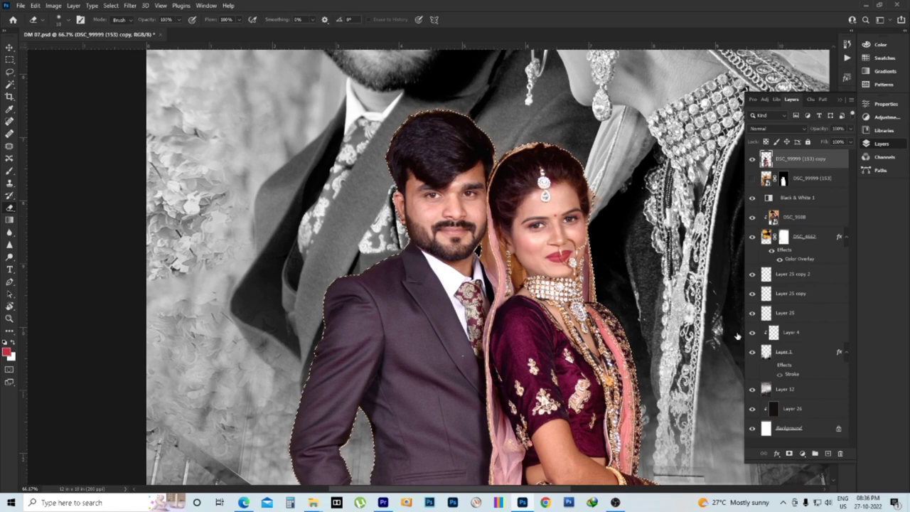
{"action": "left_click", "coordinate": [789, 453]}
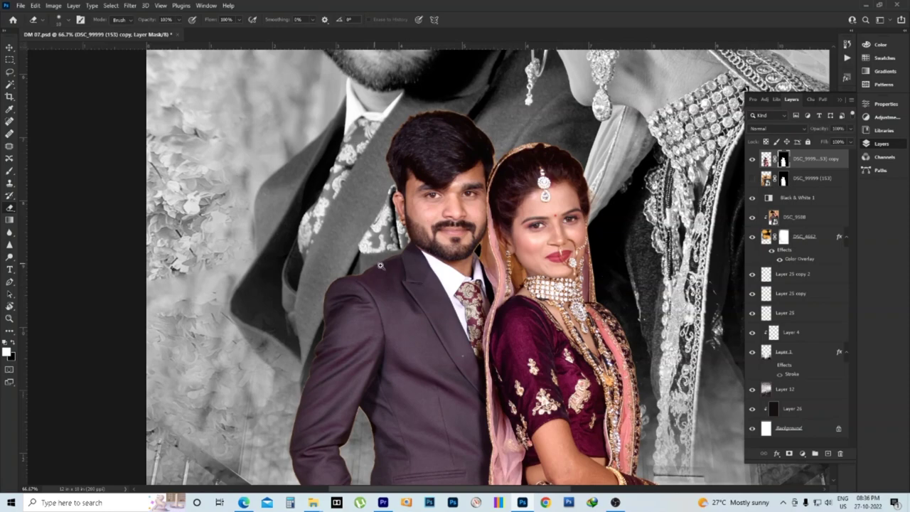
Step: Apply a Minimum filter with a raised radius to the copy's mask to tighten the suit edge
{"action": "left_click_drag", "start_coordinate": [380, 264], "coordinate": [441, 294]}
{"action": "left_click", "coordinate": [131, 6]}
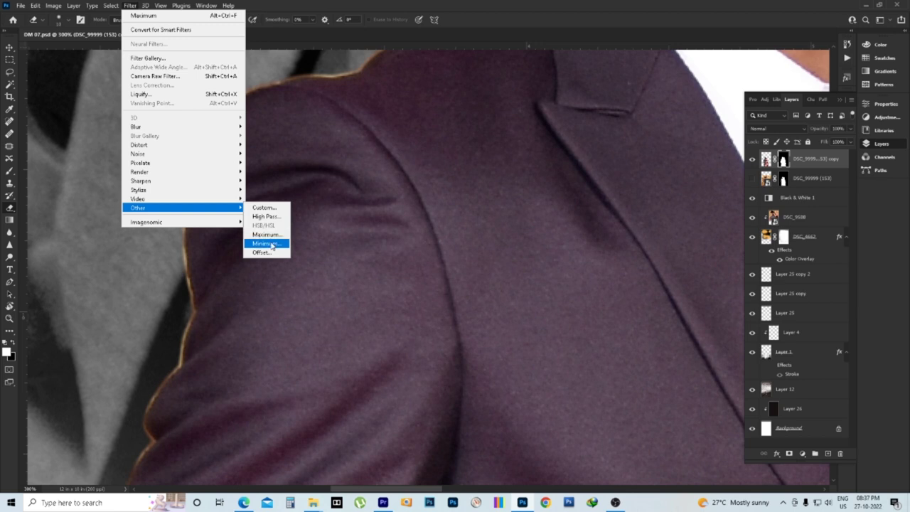
{"action": "left_click", "coordinate": [270, 245]}
{"action": "left_click_drag", "start_coordinate": [395, 246], "coordinate": [410, 245]}
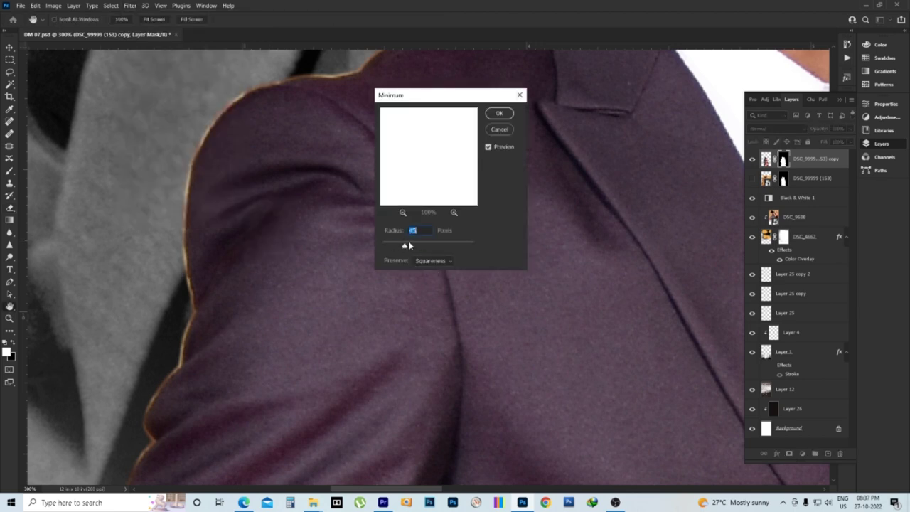
{"action": "left_click", "coordinate": [498, 113]}
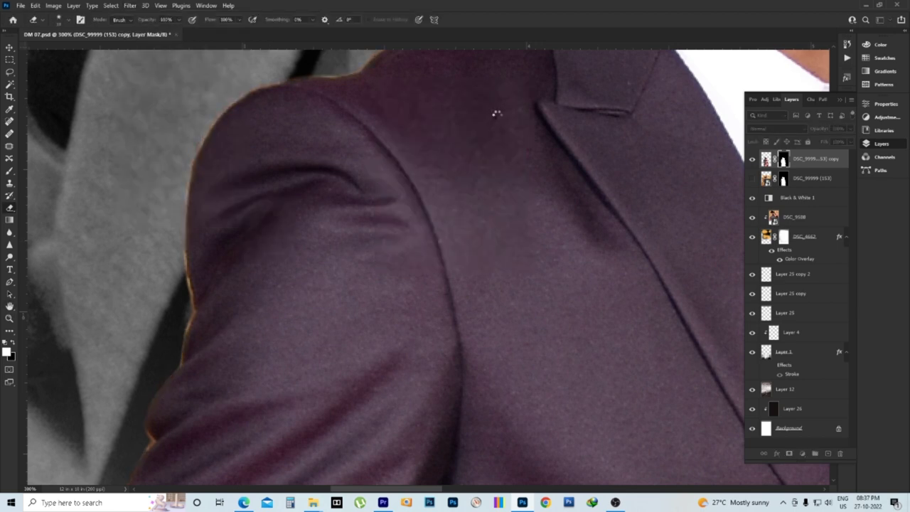
{"action": "left_click", "coordinate": [129, 6]}
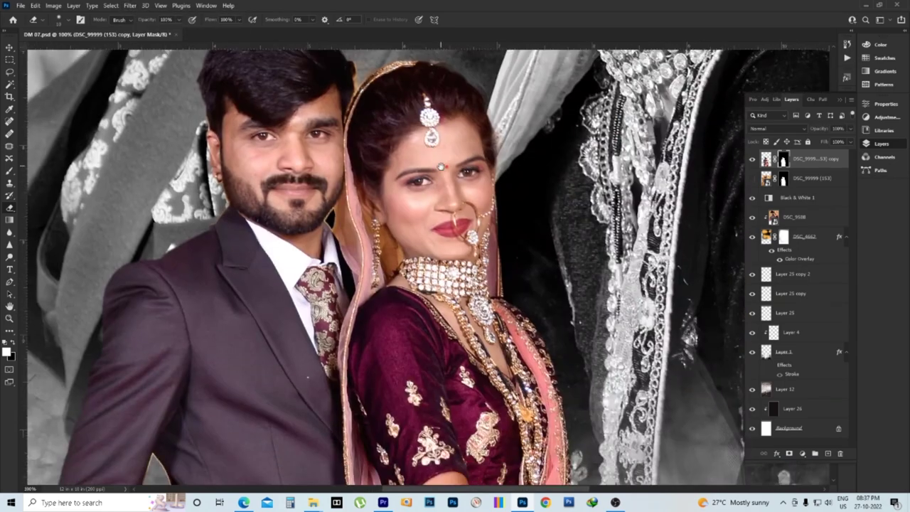
{"action": "scroll", "coordinate": [543, 248], "scroll_direction": "down", "scroll_amount": 2}
{"action": "scroll", "coordinate": [509, 297], "scroll_direction": "down", "scroll_amount": 3}
{"action": "scroll", "coordinate": [513, 224], "scroll_direction": "up", "scroll_amount": 1}
{"action": "scroll", "coordinate": [513, 224], "scroll_direction": "down", "scroll_amount": 3}
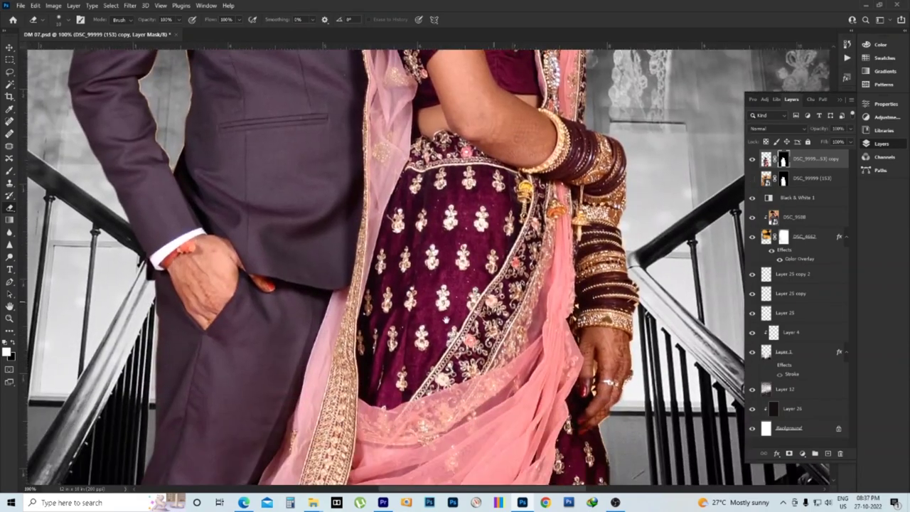
{"action": "scroll", "coordinate": [462, 270], "scroll_direction": "down", "scroll_amount": 4}
{"action": "scroll", "coordinate": [462, 270], "scroll_direction": "left", "scroll_amount": 2}
{"action": "scroll", "coordinate": [363, 325], "scroll_direction": "down", "scroll_amount": 1}
{"action": "scroll", "coordinate": [348, 317], "scroll_direction": "up", "scroll_amount": 1}
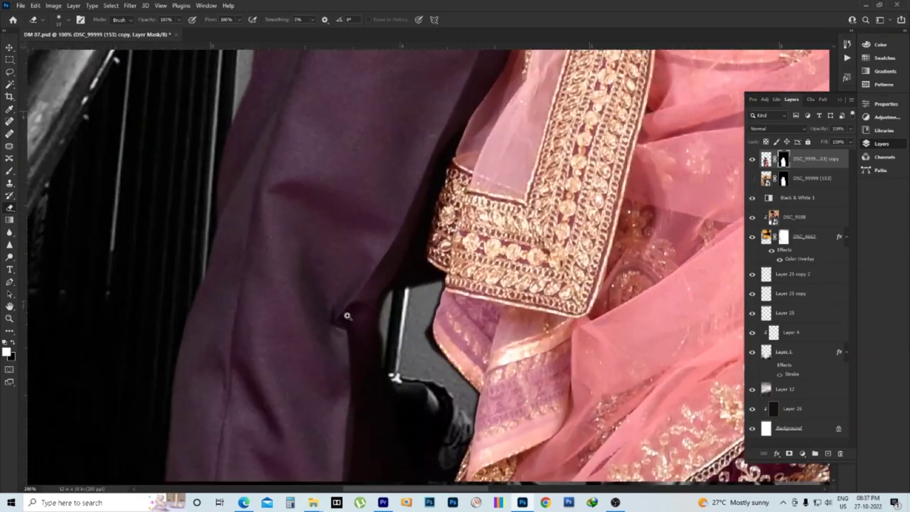
{"action": "scroll", "coordinate": [380, 241], "scroll_direction": "up", "scroll_amount": 1}
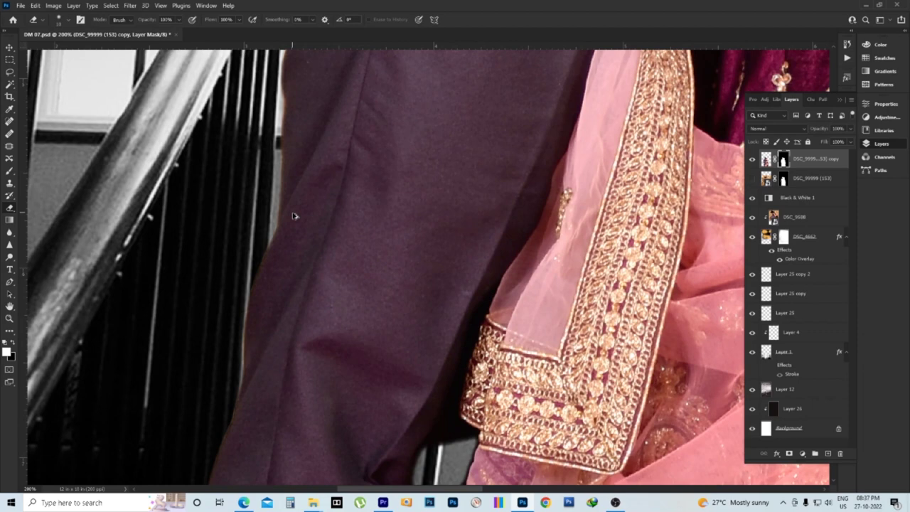
{"action": "scroll", "coordinate": [299, 320], "scroll_direction": "up", "scroll_amount": 5}
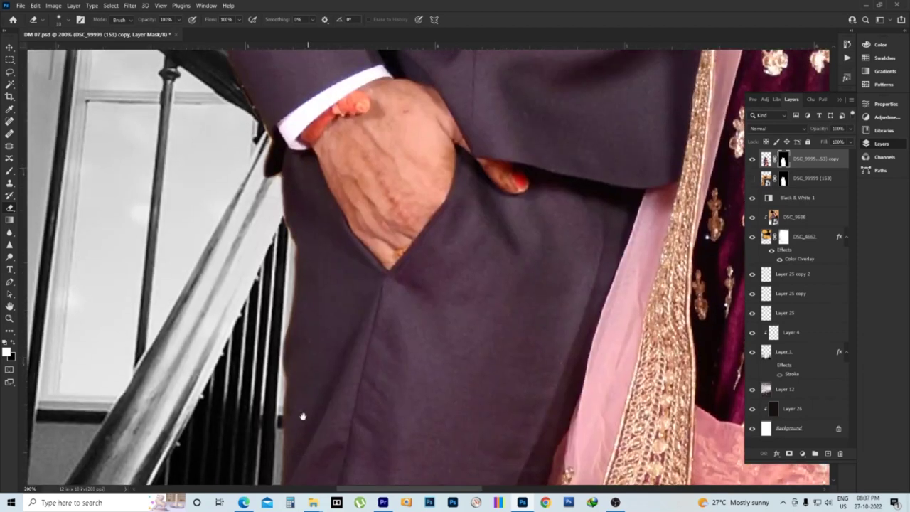
{"action": "scroll", "coordinate": [334, 448], "scroll_direction": "up", "scroll_amount": 2}
{"action": "scroll", "coordinate": [305, 230], "scroll_direction": "up", "scroll_amount": 5}
{"action": "scroll", "coordinate": [321, 396], "scroll_direction": "up", "scroll_amount": 3}
{"action": "scroll", "coordinate": [381, 284], "scroll_direction": "up", "scroll_amount": 1}
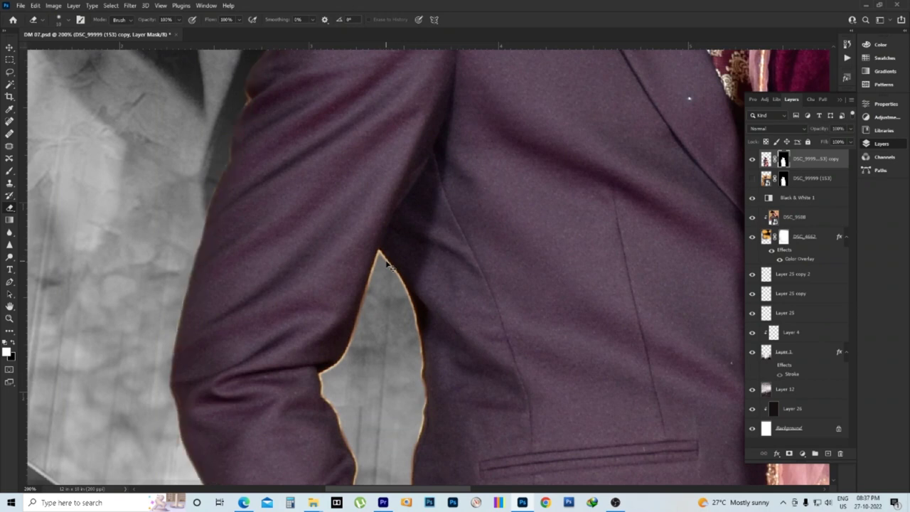
{"action": "scroll", "coordinate": [300, 273], "scroll_direction": "up", "scroll_amount": 4}
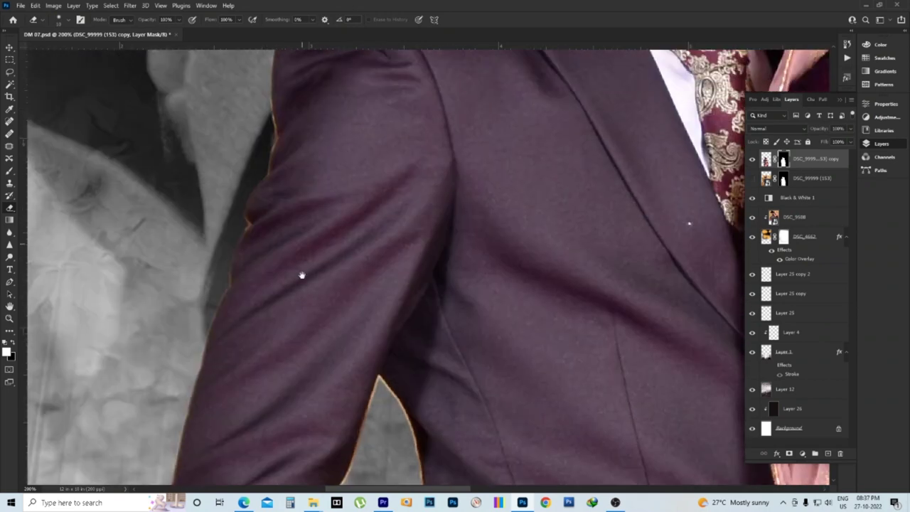
{"action": "scroll", "coordinate": [302, 270], "scroll_direction": "up", "scroll_amount": 1}
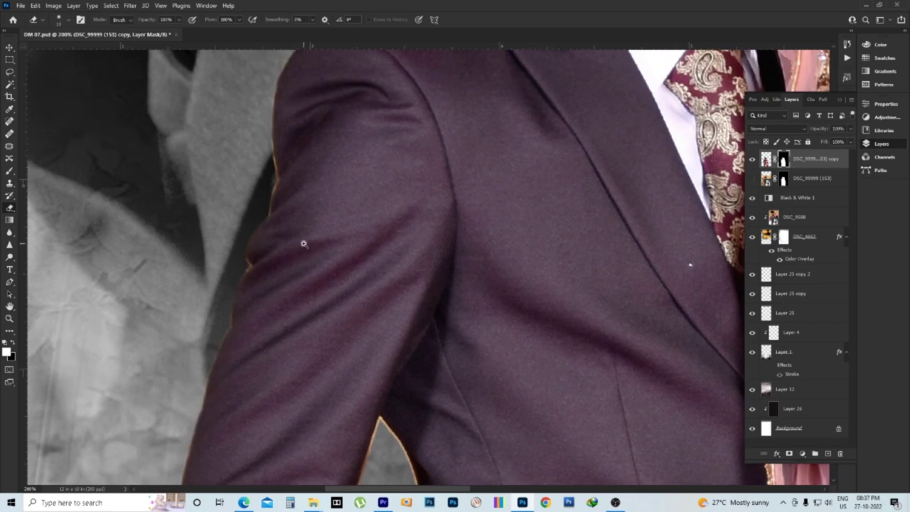
{"action": "mouse_move", "coordinate": [302, 247]}
{"action": "left_mouse_down"}
{"action": "mouse_move", "coordinate": [309, 336]}
{"action": "mouse_move", "coordinate": [296, 373]}
{"action": "left_mouse_up"}
{"action": "key", "text": "ctrl+0"}
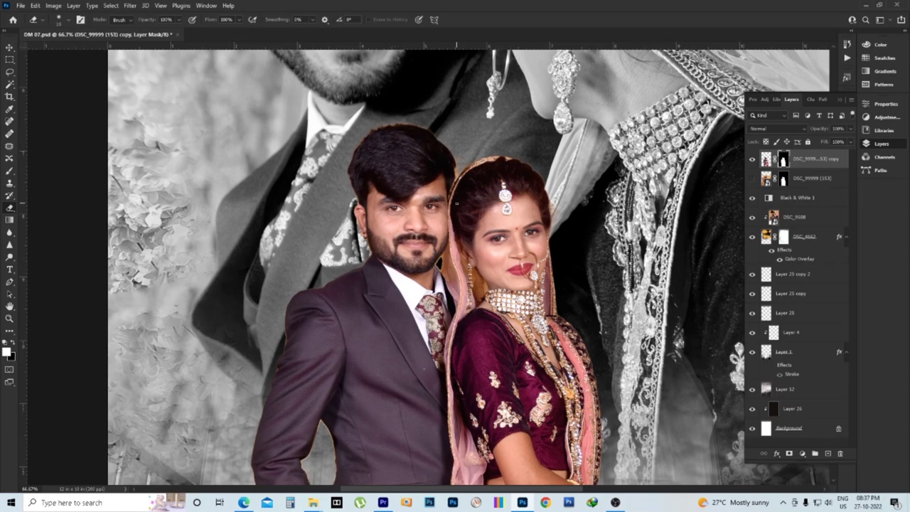
{"action": "key", "text": "v"}
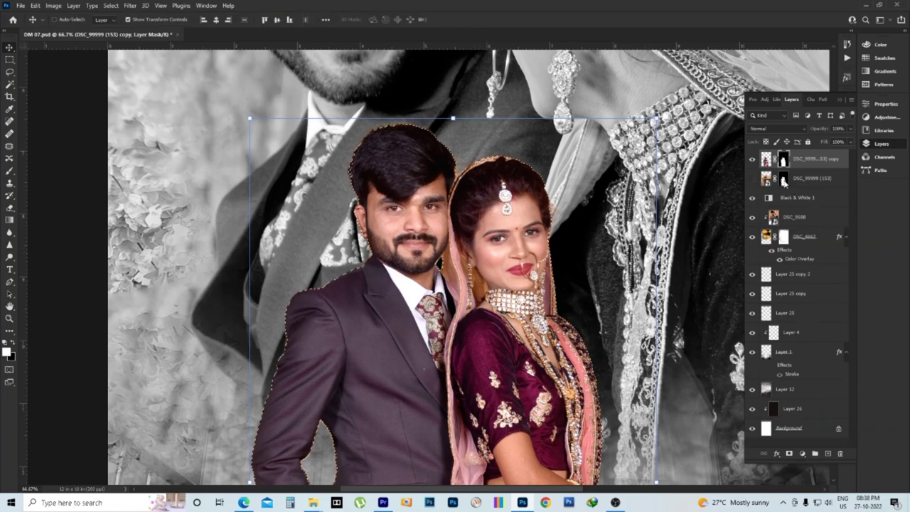
Step: Delete the original DSC_99999 (153) layer's mask, show that layer and hide the top copy
{"action": "right_click", "coordinate": [783, 182]}
{"action": "left_click", "coordinate": [803, 200]}
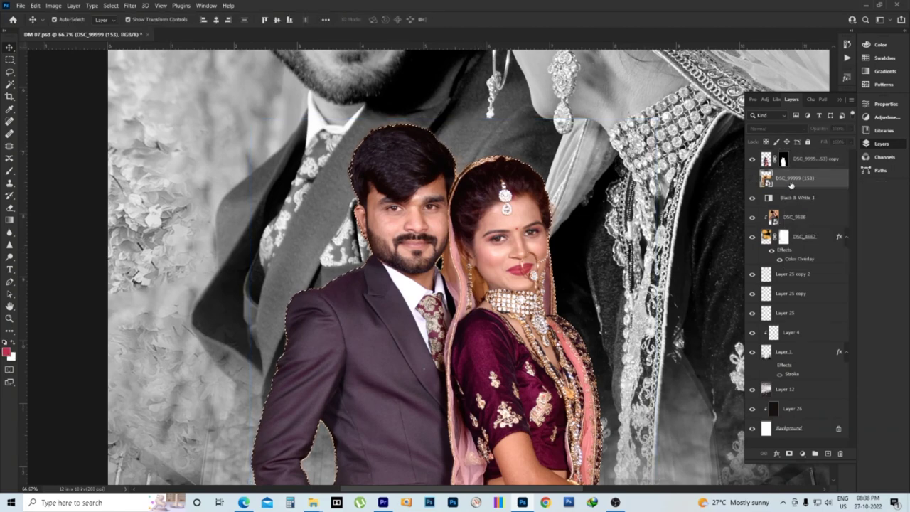
{"action": "left_click", "coordinate": [752, 178]}
{"action": "left_click", "coordinate": [752, 158]}
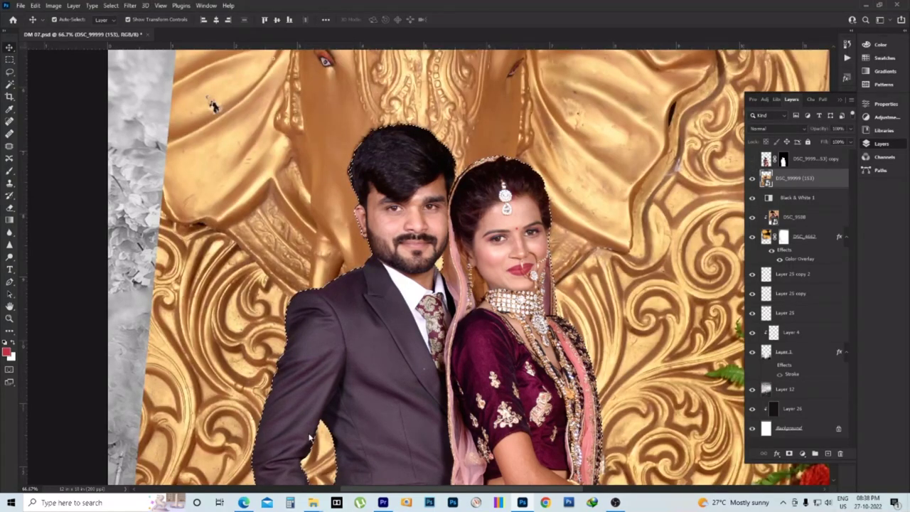
Step: Switch to the Lasso tool and view the couple at 100% zoom
{"action": "key", "text": "l"}
{"action": "key", "text": "ctrl+1"}
{"action": "scroll", "coordinate": [412, 491], "scroll_direction": "down", "scroll_amount": 1}
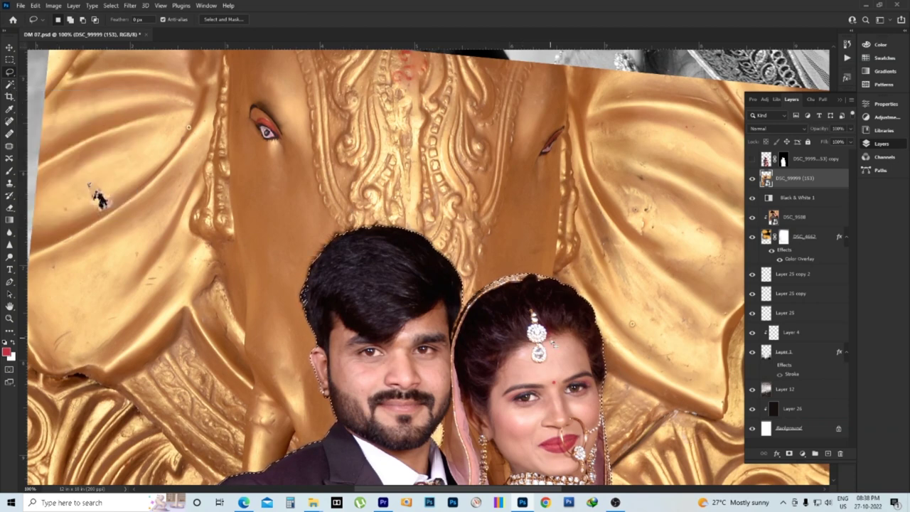
{"action": "scroll", "coordinate": [593, 398], "scroll_direction": "down", "scroll_amount": 5}
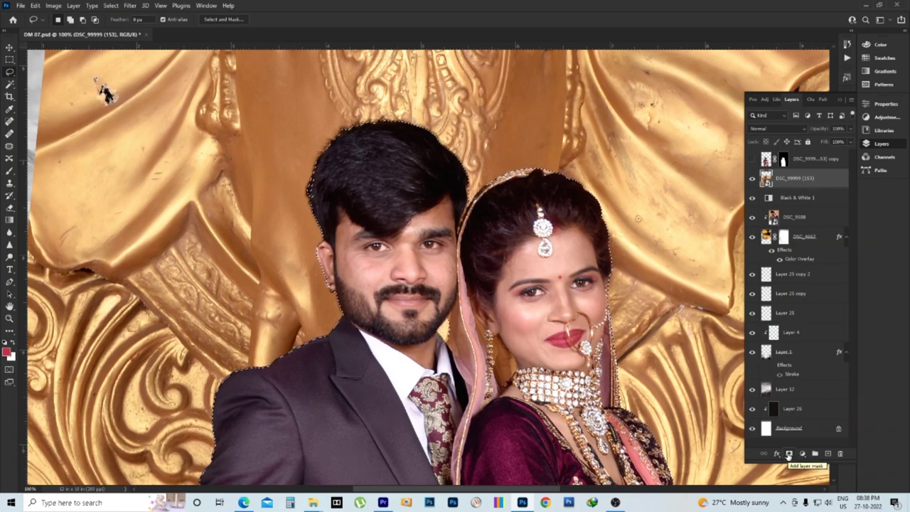
Step: Add a mask from the couple selection to DSC_99999 (153), then disable it to show the gold background
{"action": "left_click", "coordinate": [787, 454]}
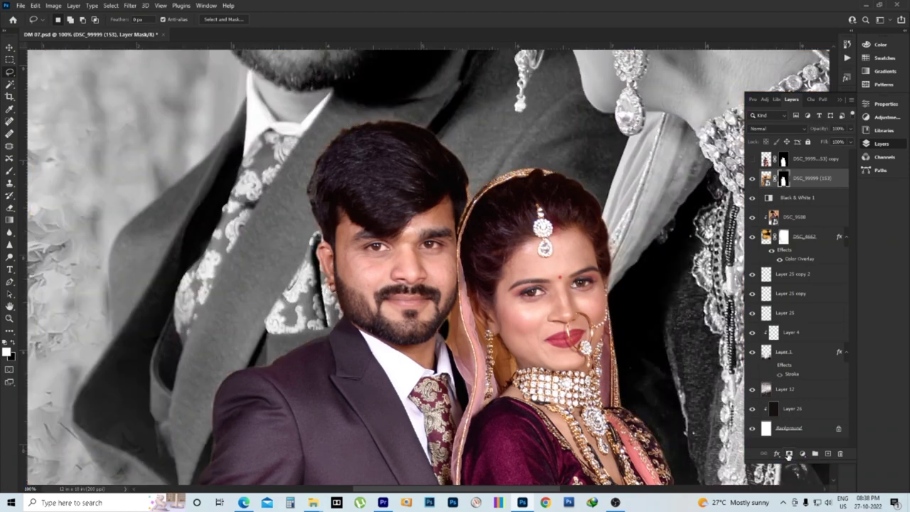
{"action": "scroll", "coordinate": [334, 300], "scroll_direction": "up", "scroll_amount": 2}
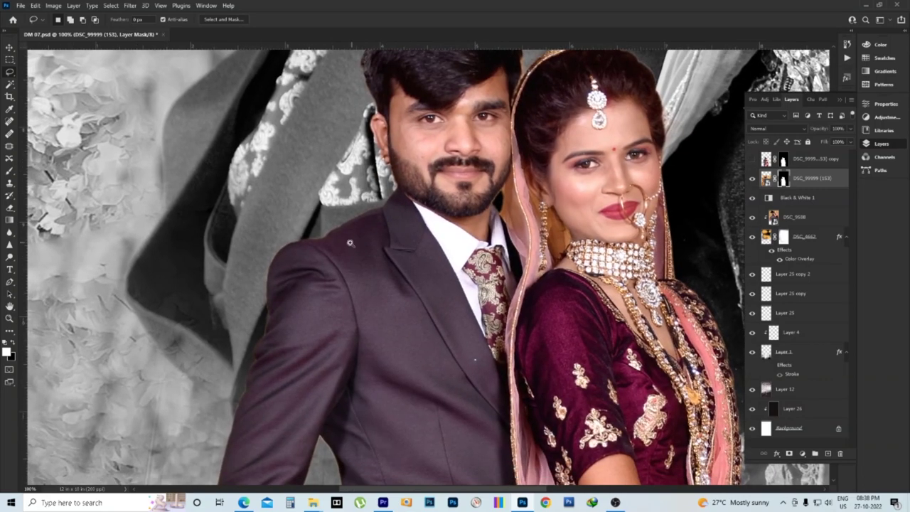
{"action": "scroll", "coordinate": [350, 243], "scroll_direction": "up", "scroll_amount": 2}
{"action": "scroll", "coordinate": [470, 135], "scroll_direction": "up", "scroll_amount": 3}
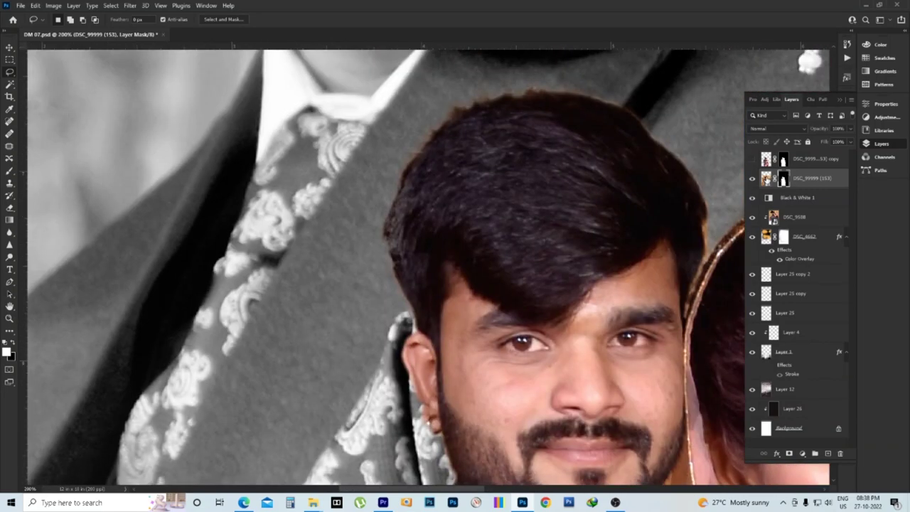
{"action": "right_click", "coordinate": [782, 179]}
{"action": "left_click", "coordinate": [806, 188]}
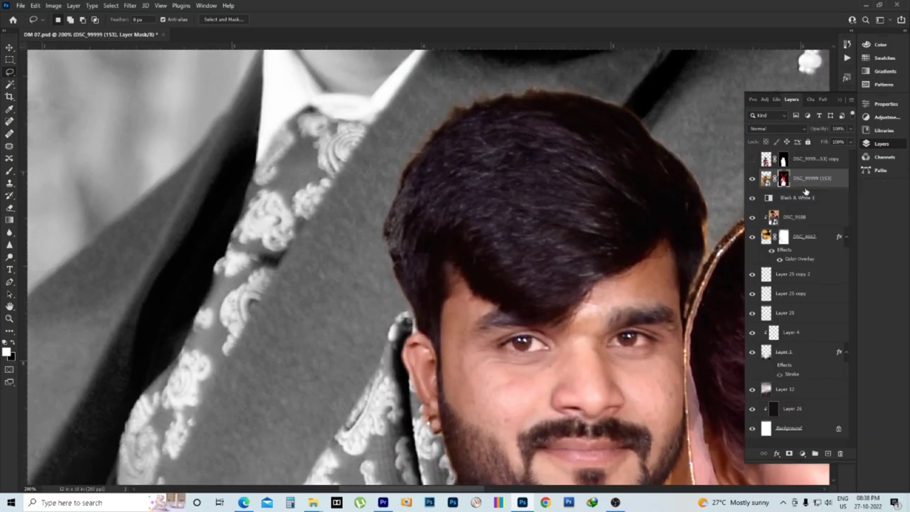